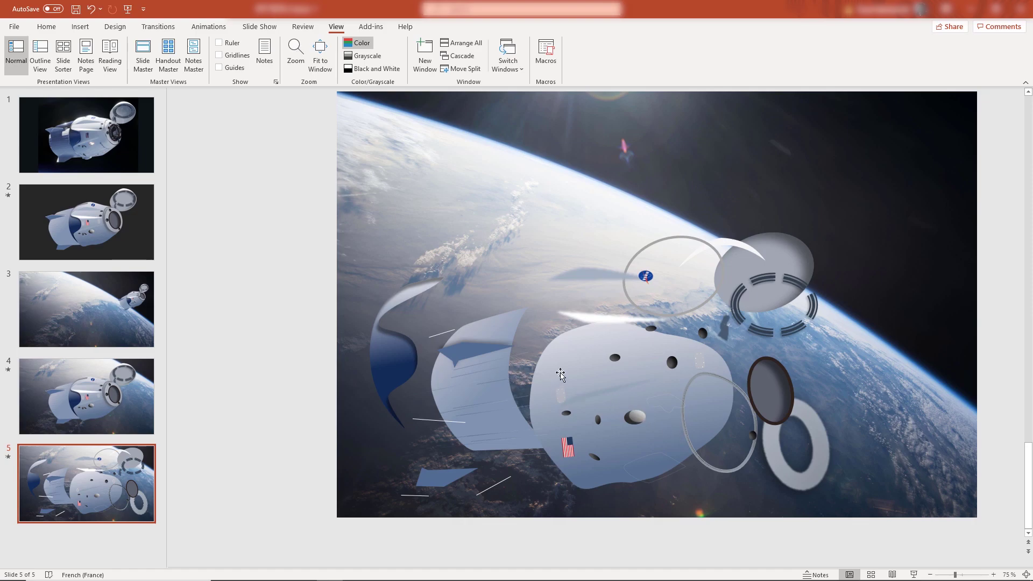
Nudge the left wing and curved blue piece right, rotate the blue piece, and shift the dark ellipse.
click(613, 390)
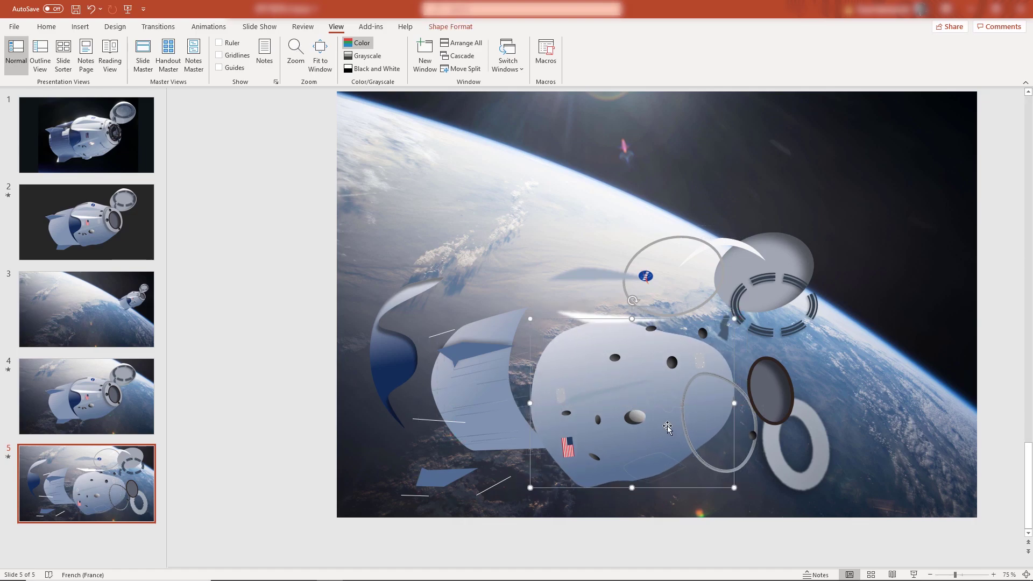
drag(508, 333, 524, 339)
drag(398, 349, 405, 353)
drag(415, 269, 444, 273)
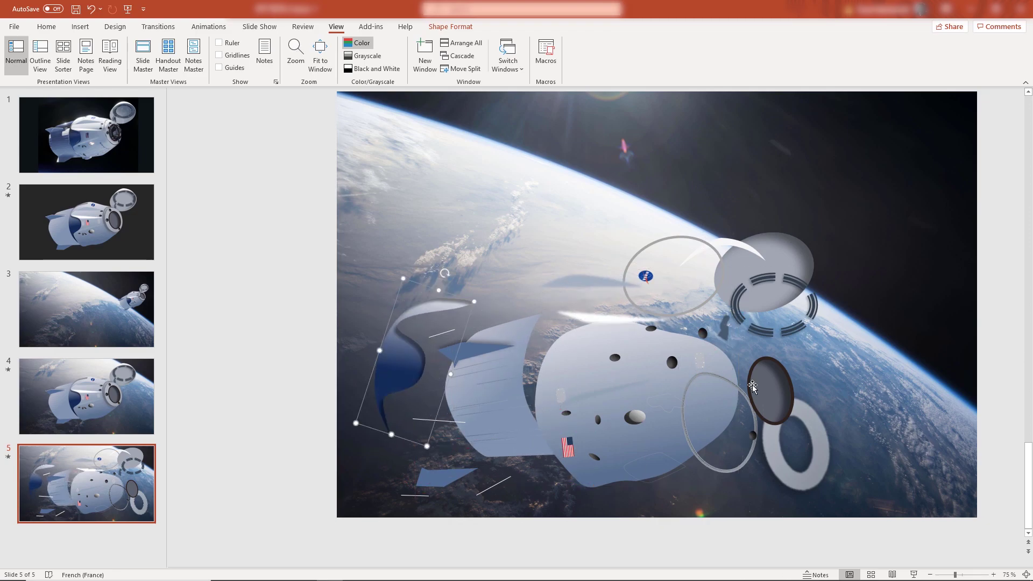
drag(752, 387, 723, 387)
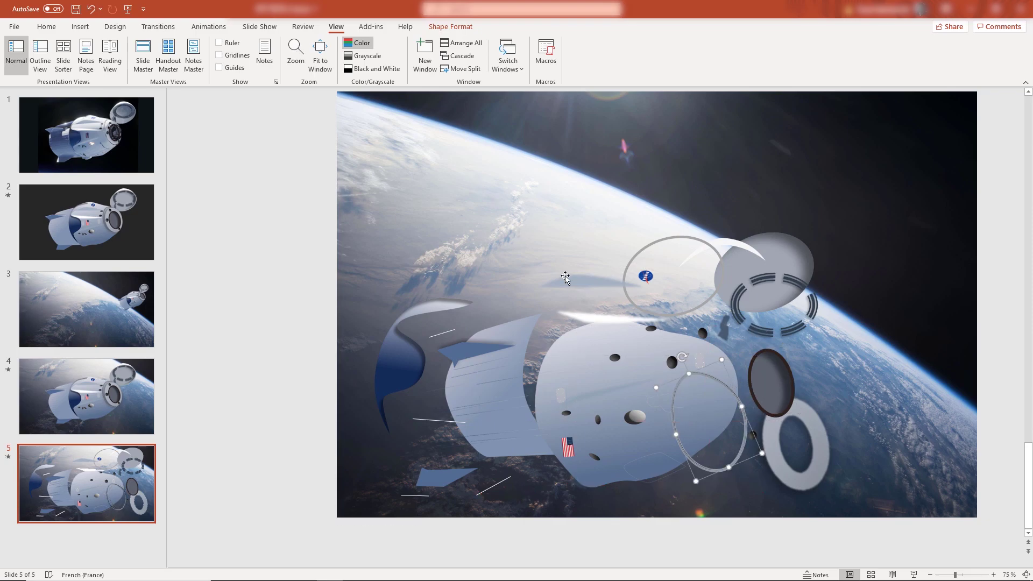
Open and close the capsule body's Format Shape pane, then reselect the capsule body.
right_click(582, 364)
click(619, 341)
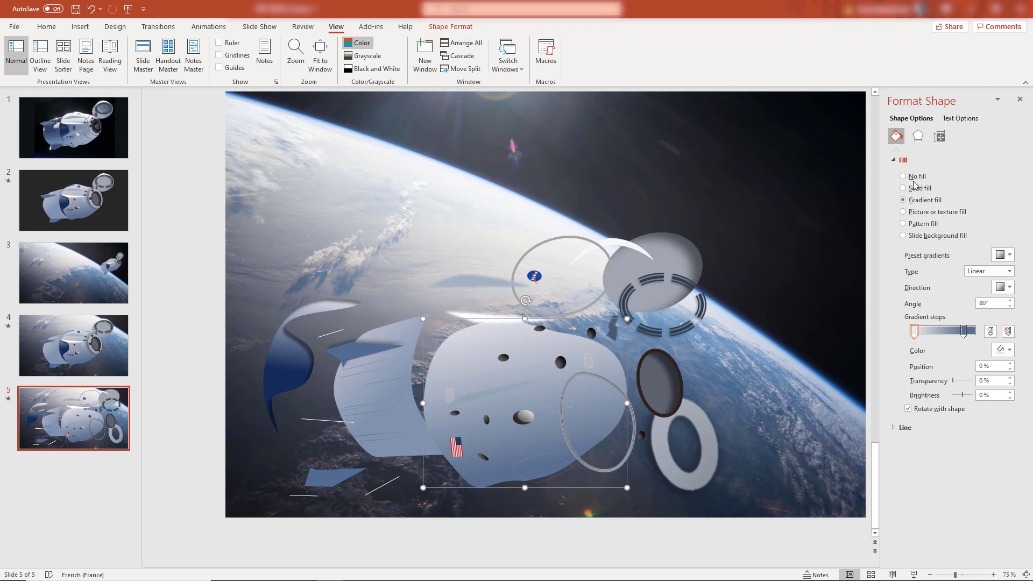
click(1020, 100)
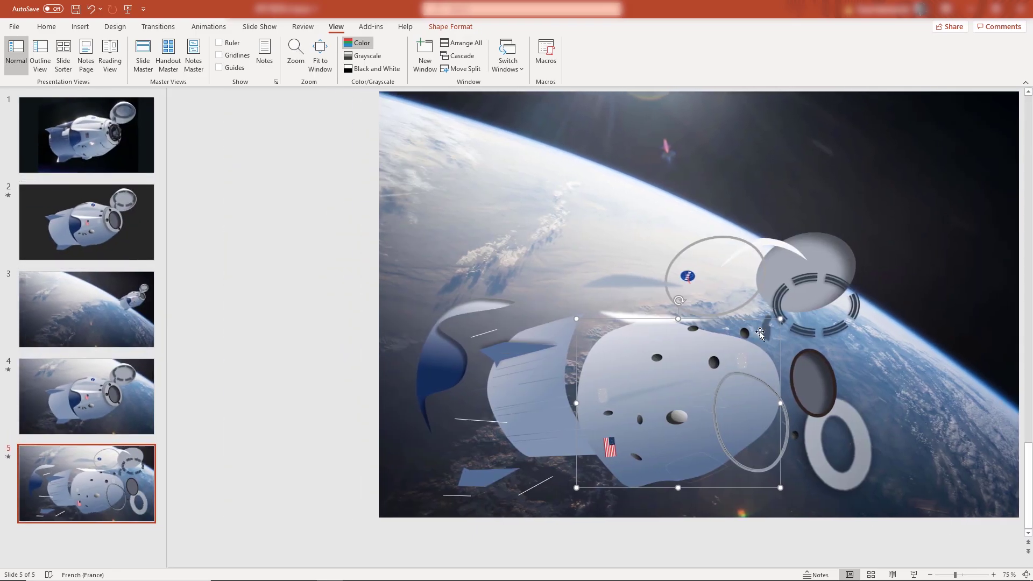
click(667, 378)
click(628, 355)
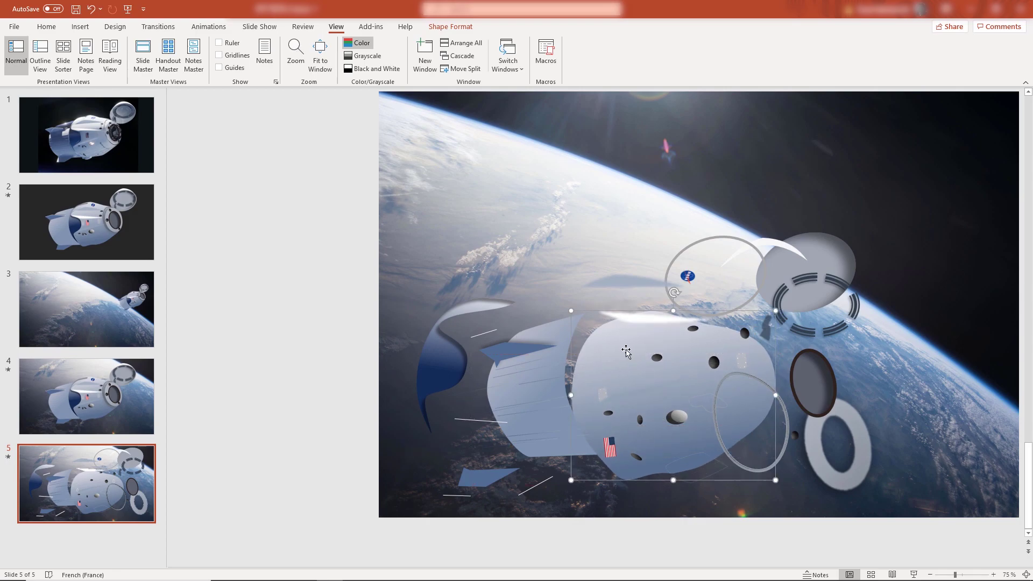
Return to slide 1 showing the original Crew Dragon photo.
key(Home)
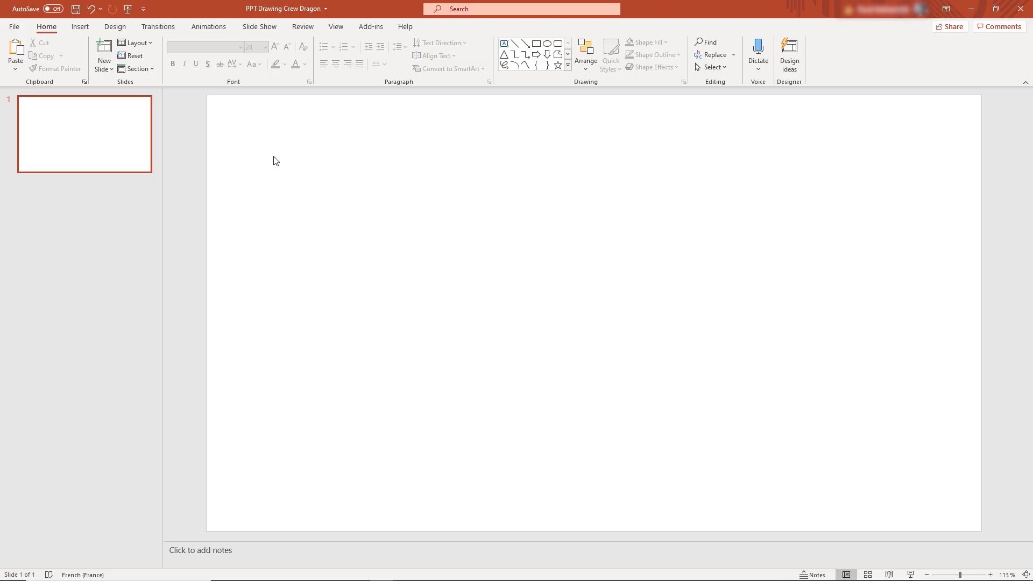
Insert the Crew Dragon photo from this computer onto the slide.
click(80, 26)
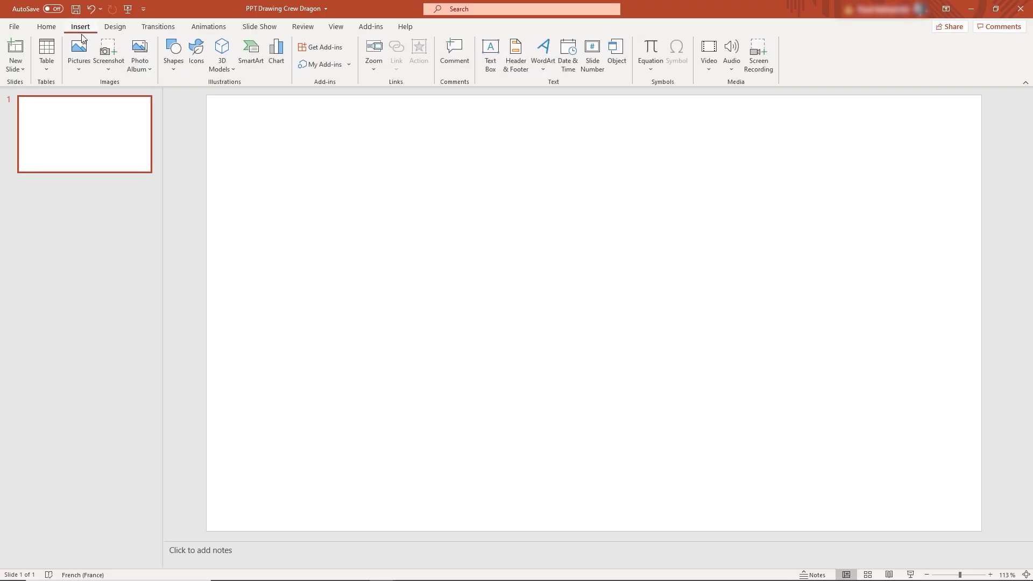
click(80, 63)
click(102, 99)
double_click(375, 116)
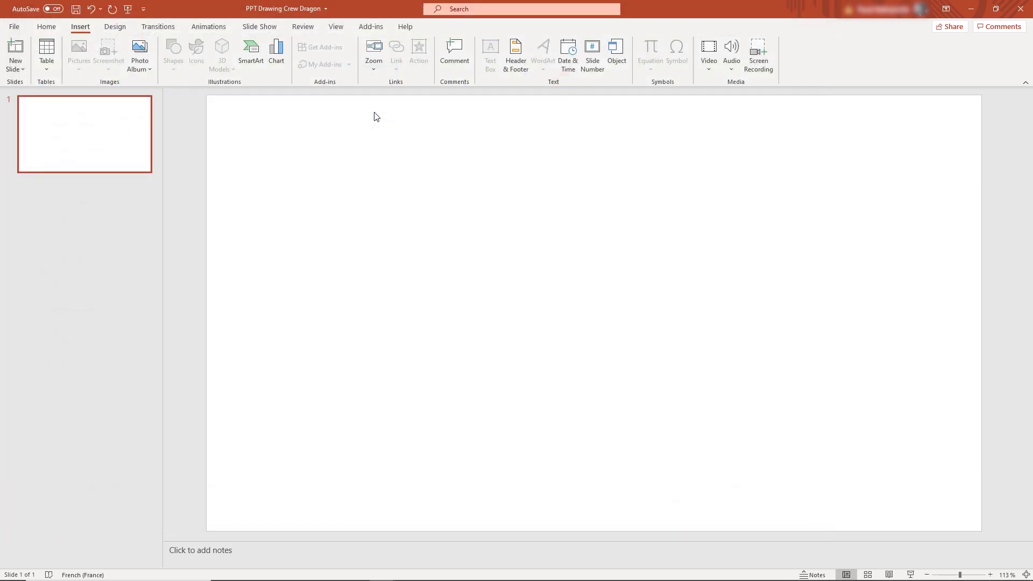
Set the blank second slide's background to a picture fill from the clipboard's Crew Dragon photo.
right_click(395, 197)
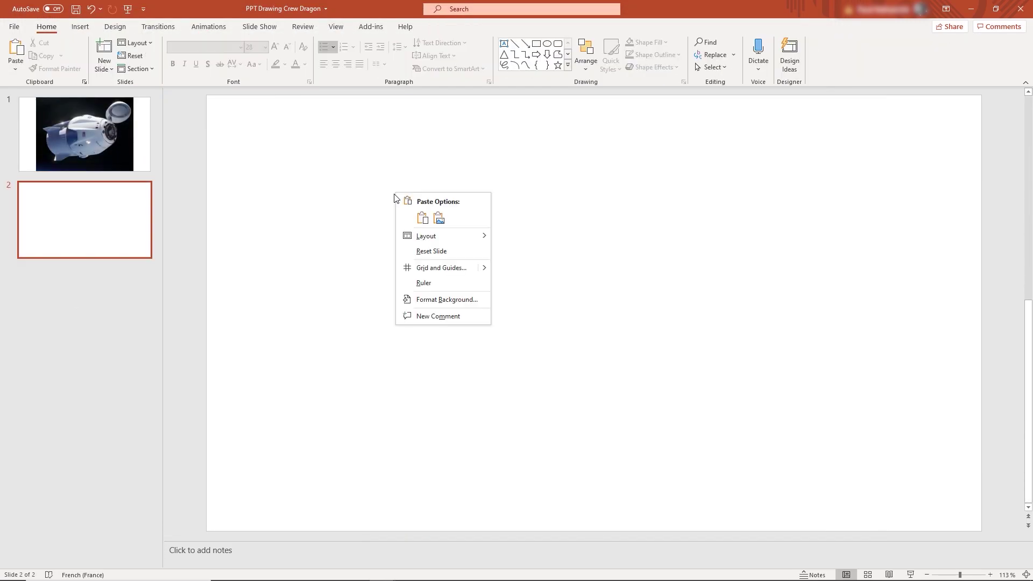
click(448, 299)
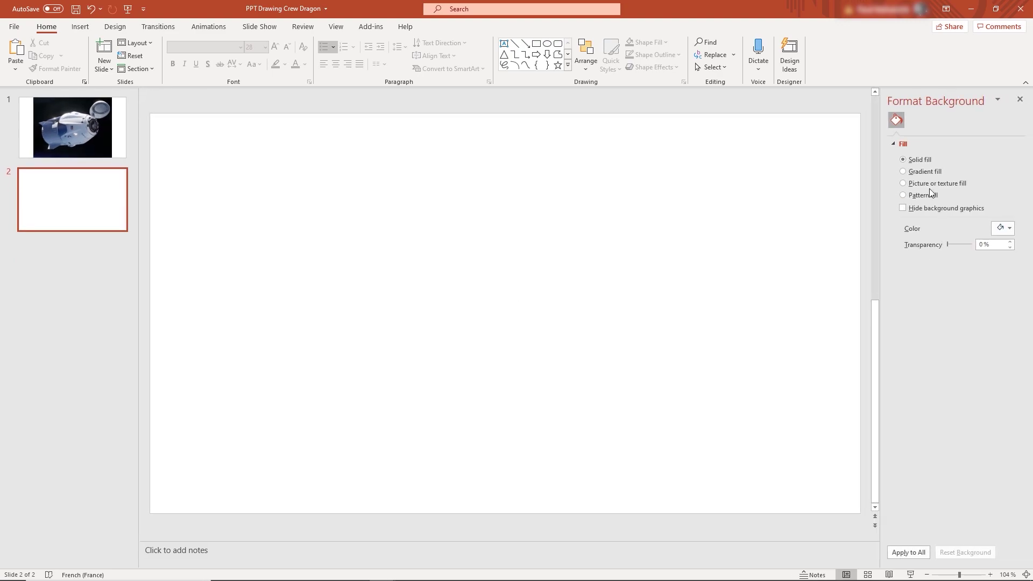
click(921, 184)
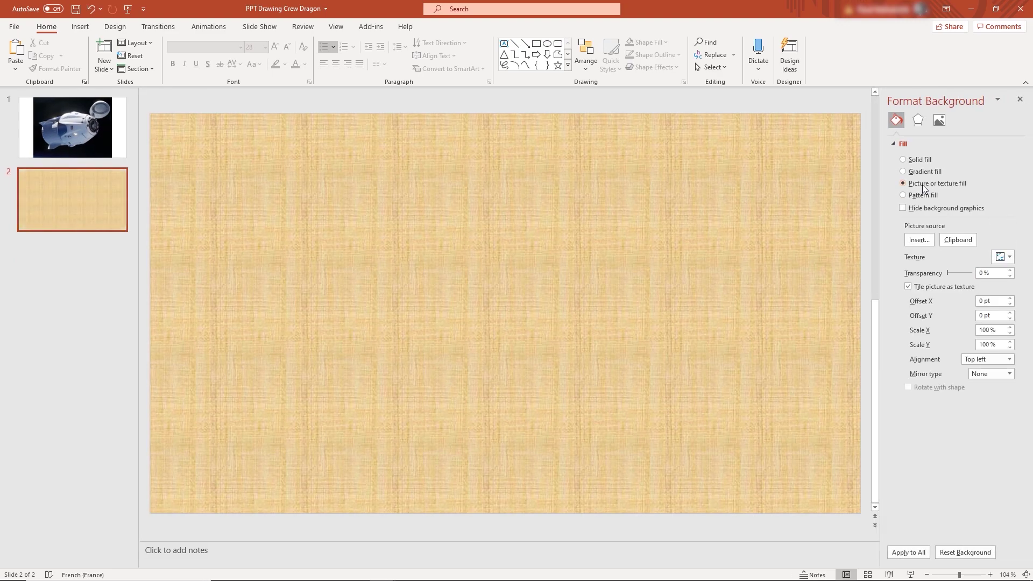
click(961, 242)
click(1019, 101)
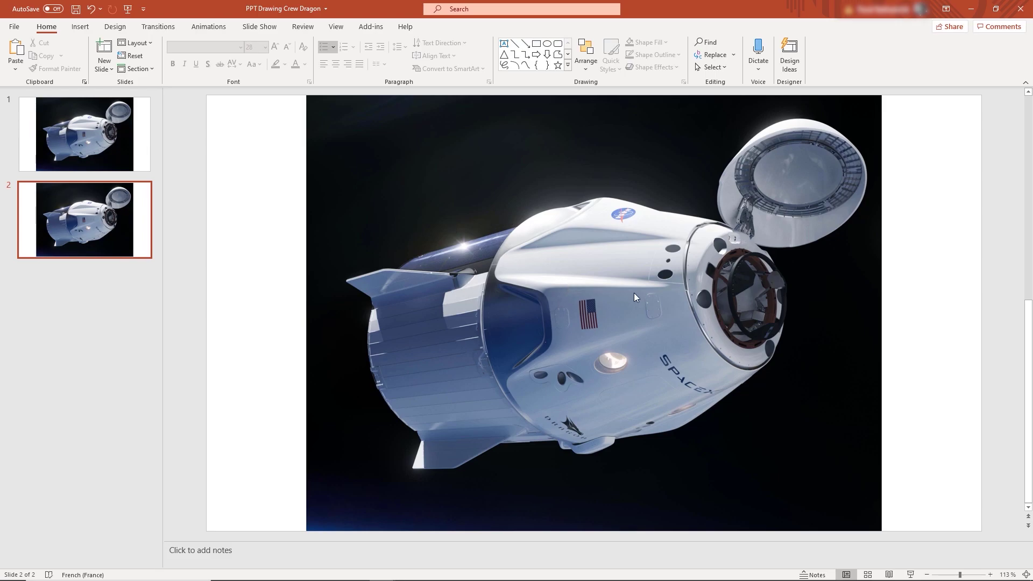
Undo the last change and trace a closed freeform outline around the capsule body (10.82 × 13.15 cm).
key(ctrl+z)
click(81, 26)
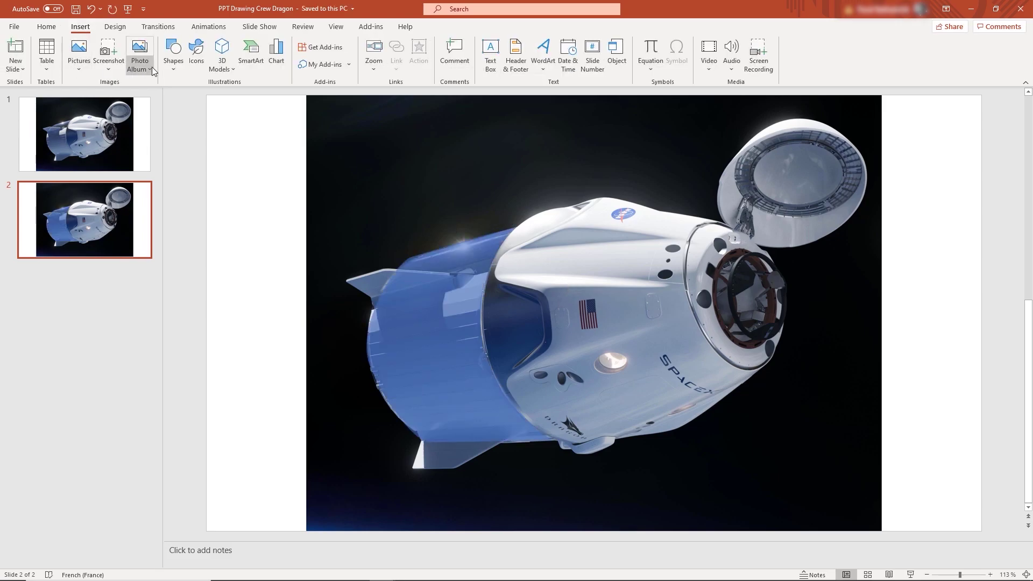
click(173, 61)
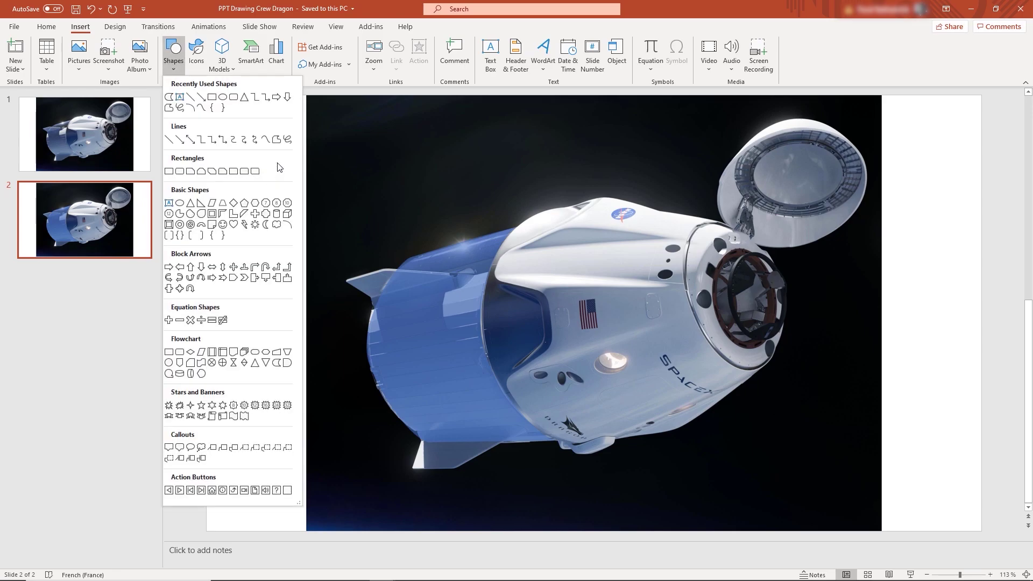
click(276, 141)
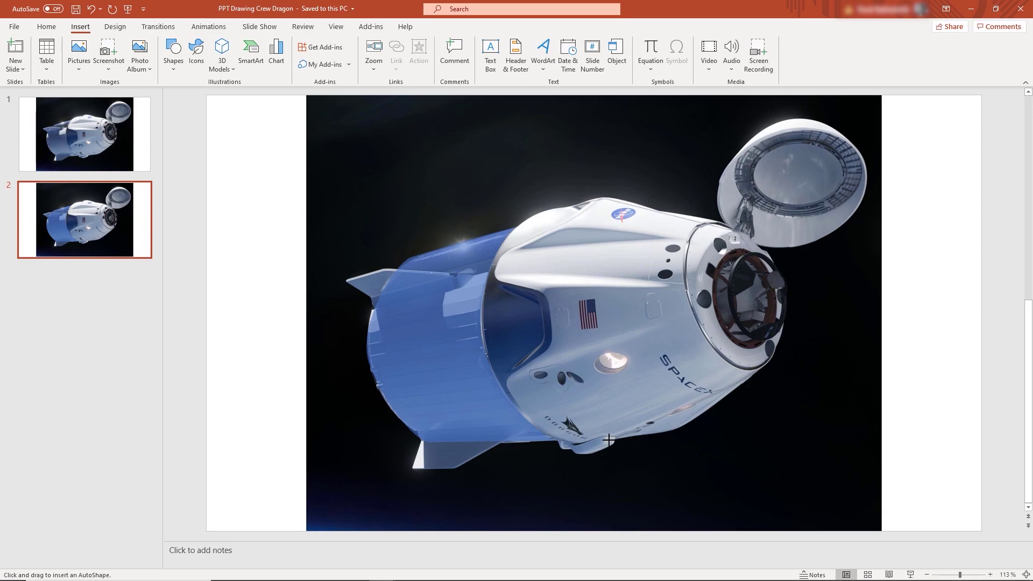
click(516, 231)
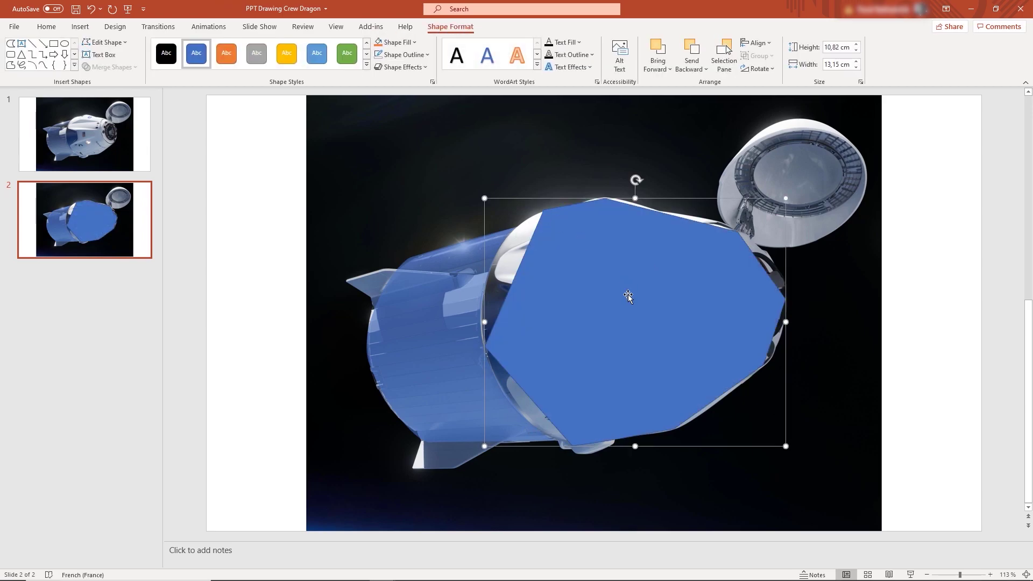
Give the traced capsule shape an orange fill at about 38% transparency.
right_click(627, 294)
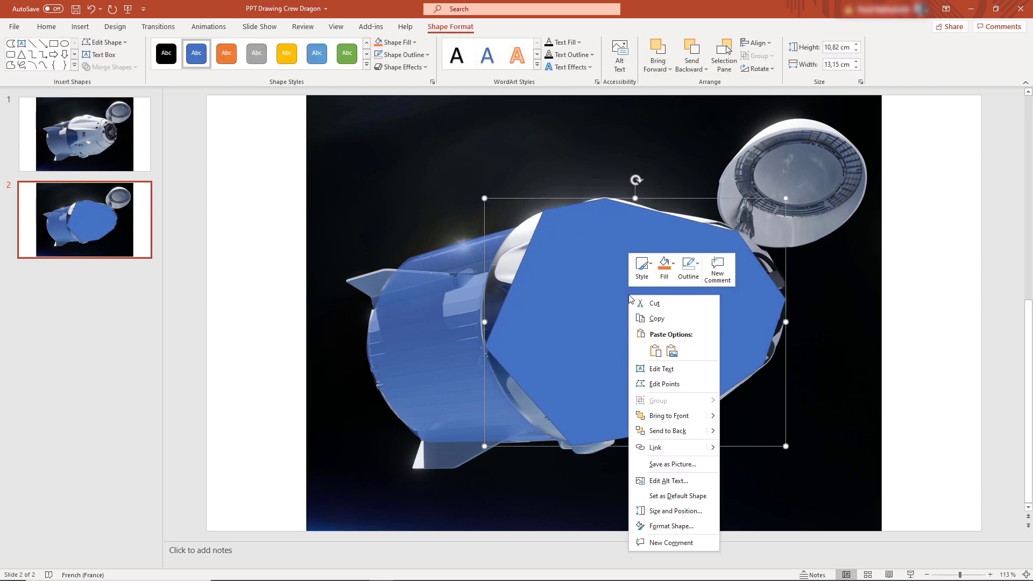
click(691, 522)
drag(947, 272, 958, 271)
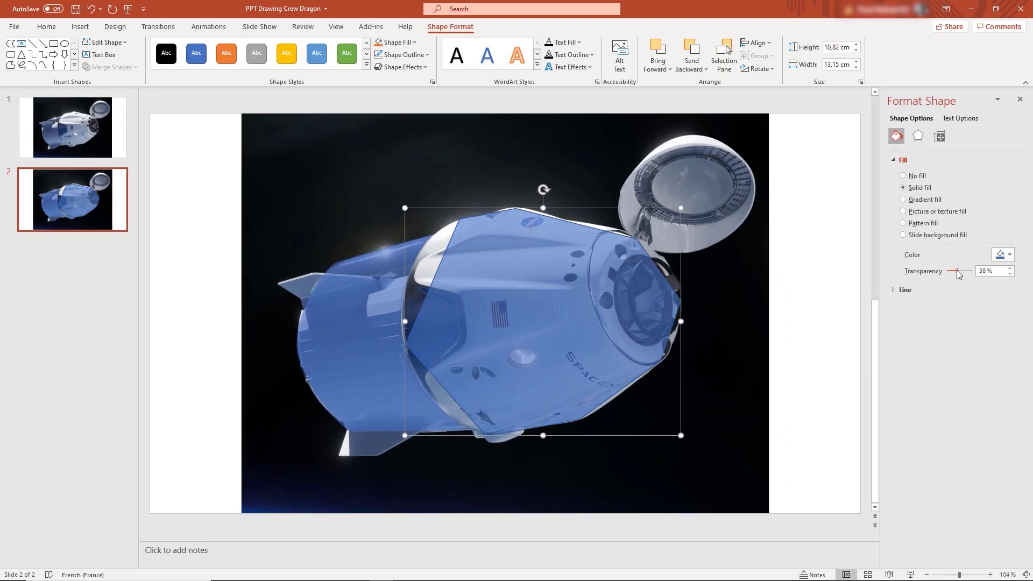
click(1005, 255)
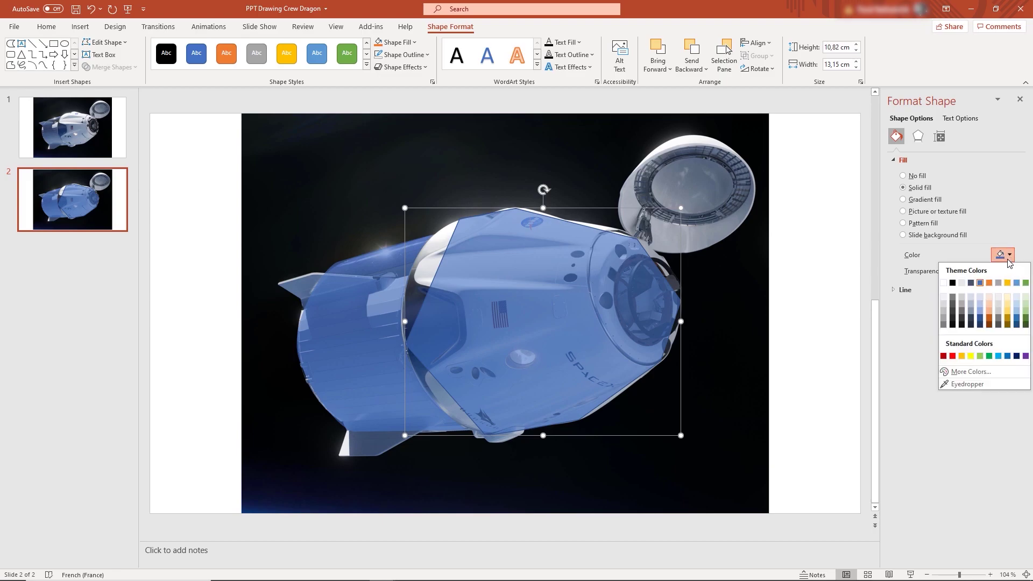
click(989, 319)
click(1019, 99)
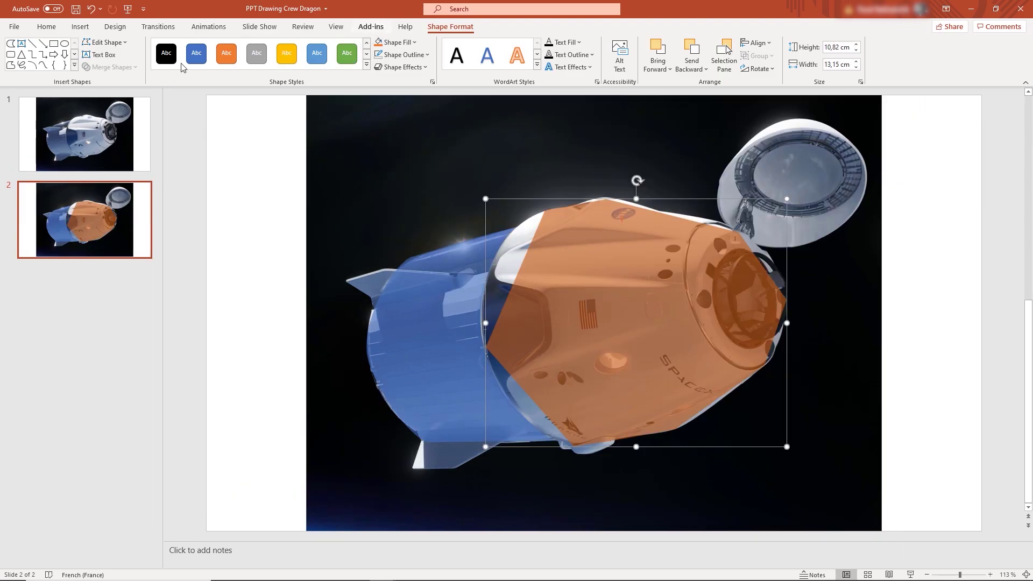
click(116, 45)
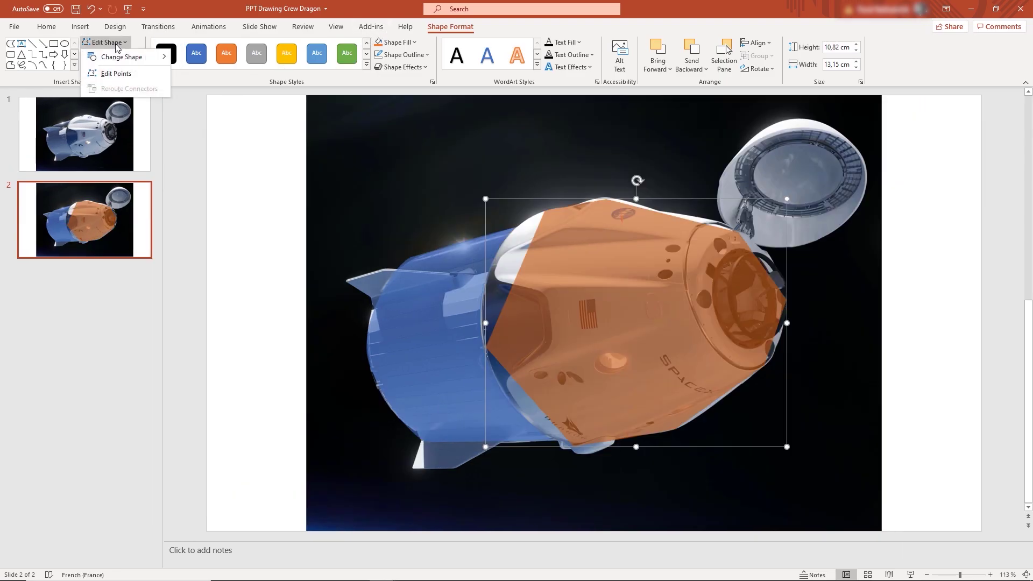
Make the outline's top-left vertex a smooth point and curve the top edge to follow the capsule.
click(120, 74)
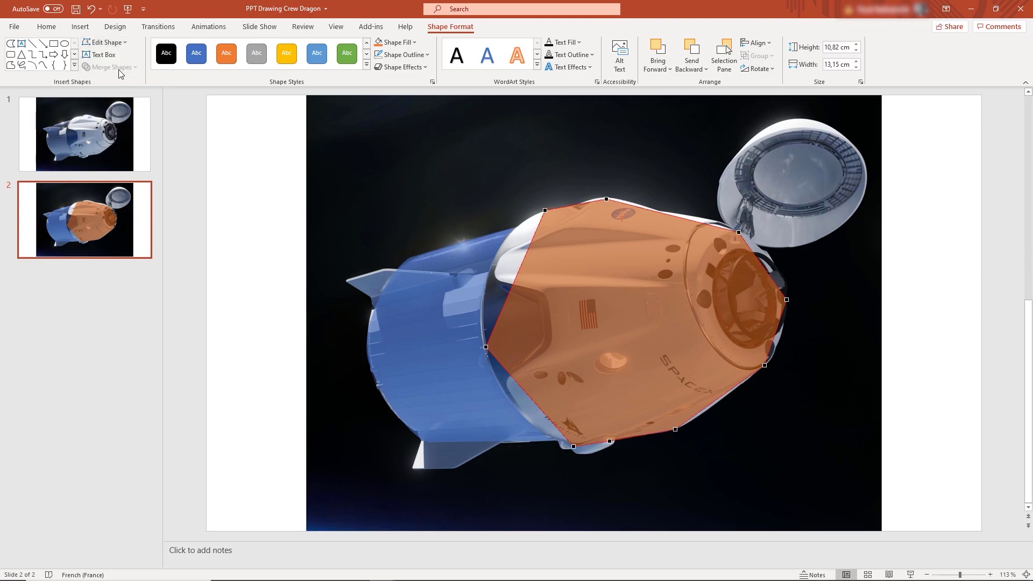
right_click(544, 209)
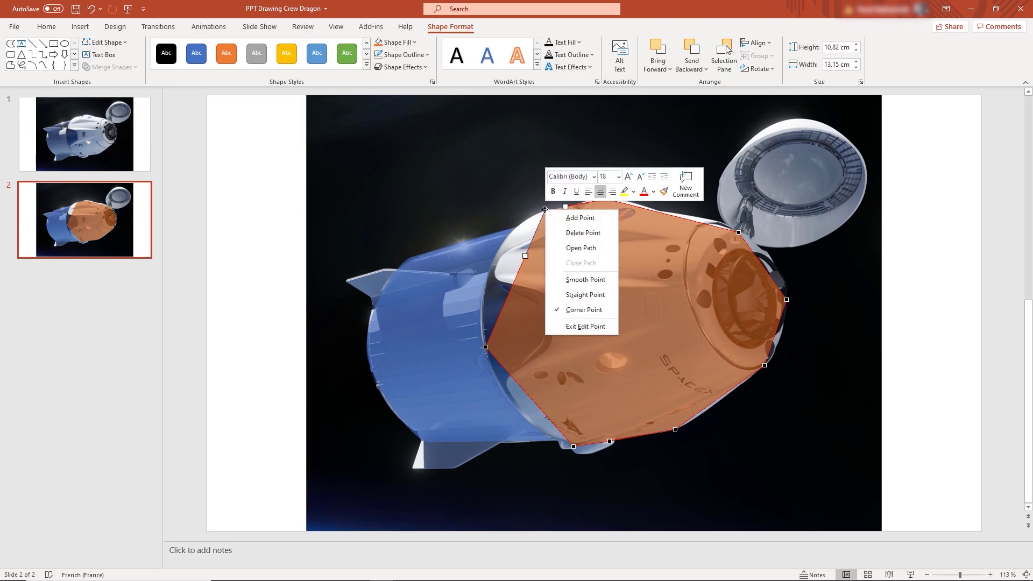
click(580, 283)
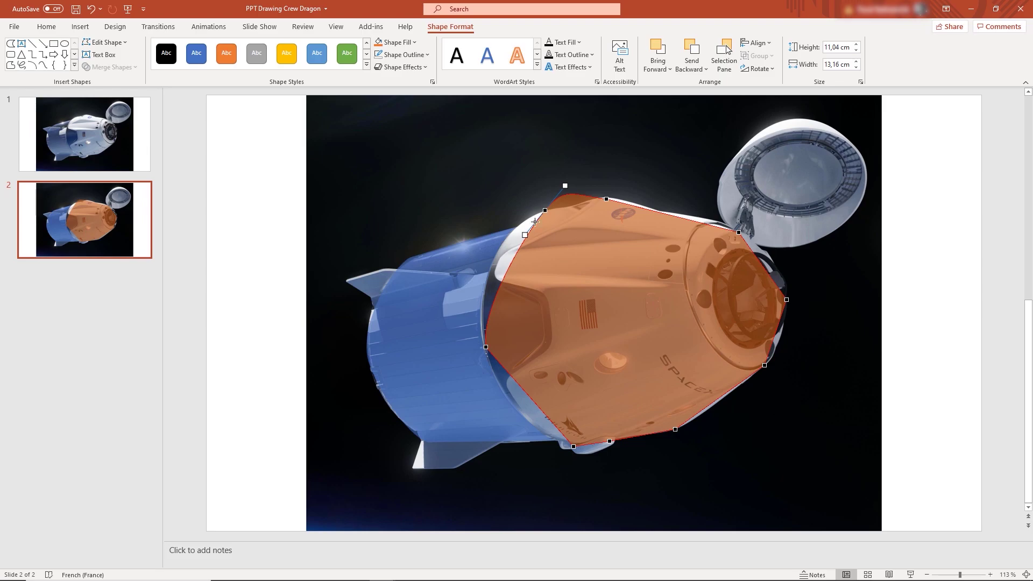
drag(522, 235, 496, 221)
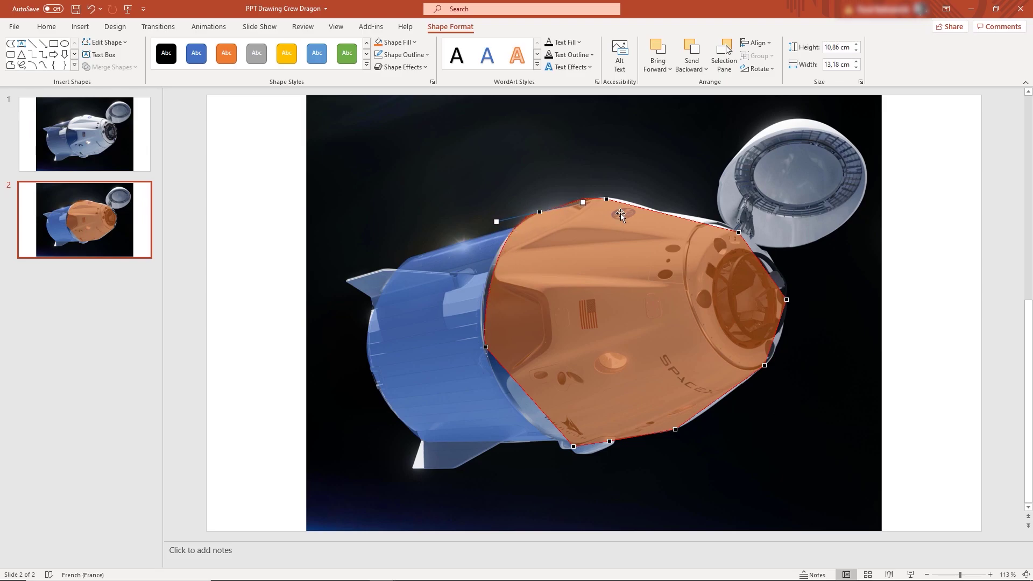
drag(606, 200, 565, 201)
key(Escape)
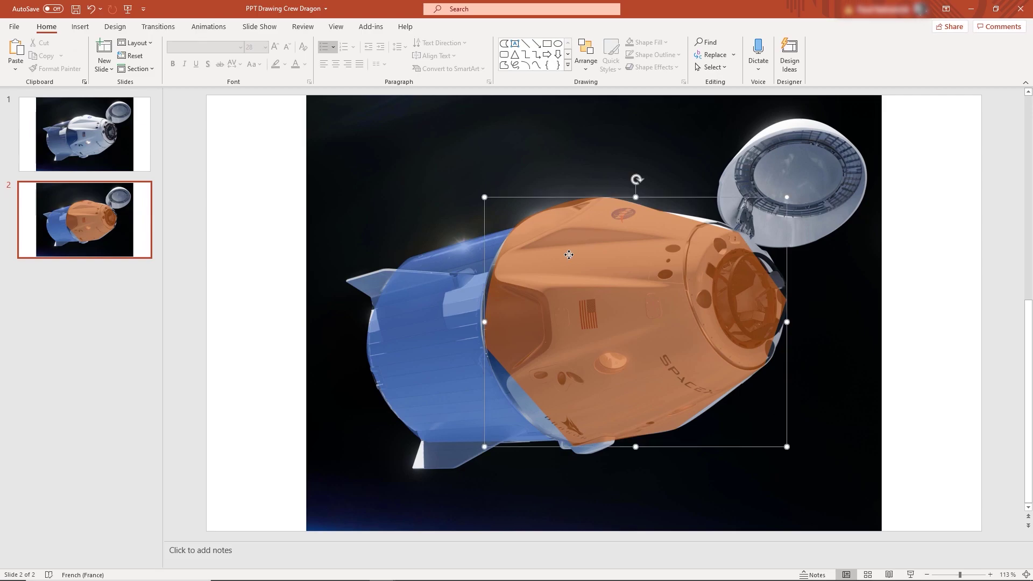
Smooth the upper-right and right-side points, bending the top edge and rounding the nose.
click(120, 42)
click(108, 70)
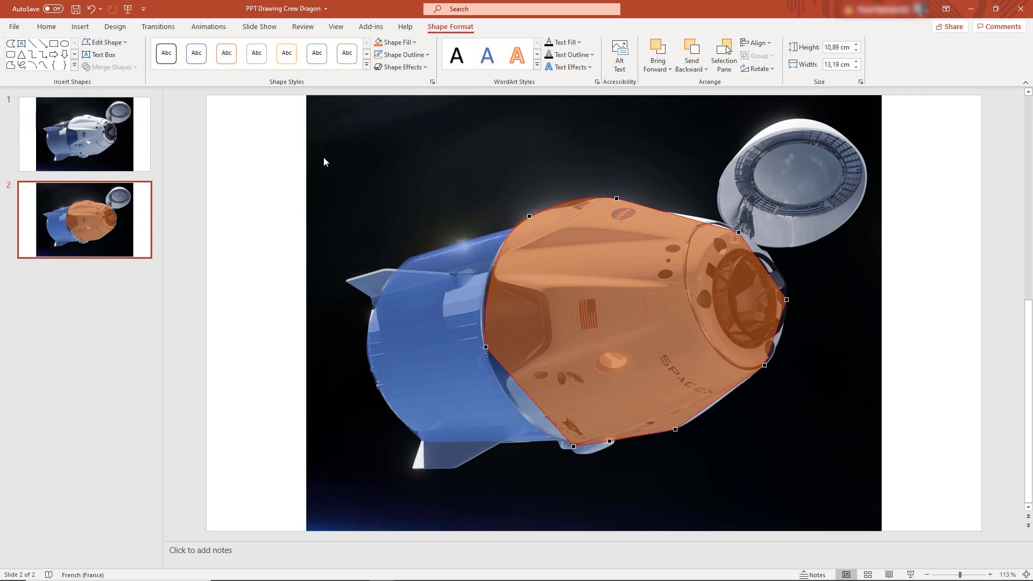
right_click(738, 232)
click(768, 306)
drag(697, 220, 698, 213)
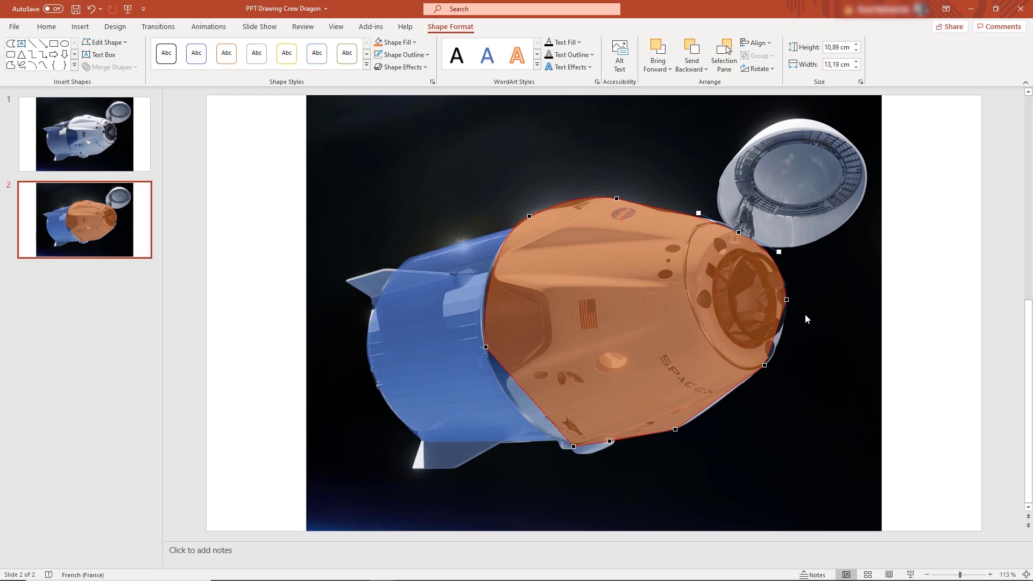
right_click(786, 300)
click(820, 369)
drag(790, 329, 787, 331)
Add a point on the lower-right edge and smooth the bottom-right point to follow the capsule.
right_click(766, 365)
click(779, 372)
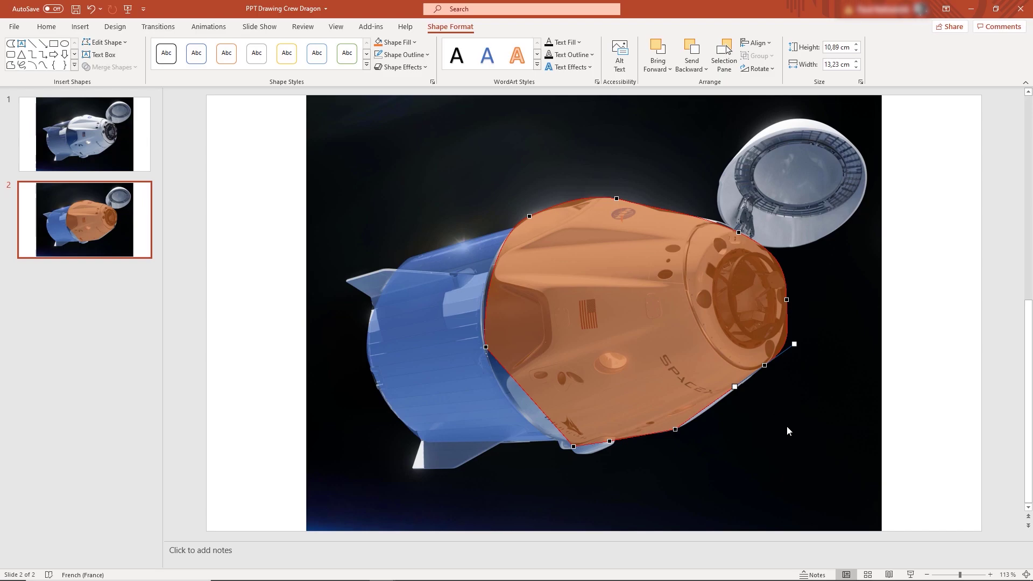
drag(733, 388, 742, 393)
right_click(676, 429)
click(704, 499)
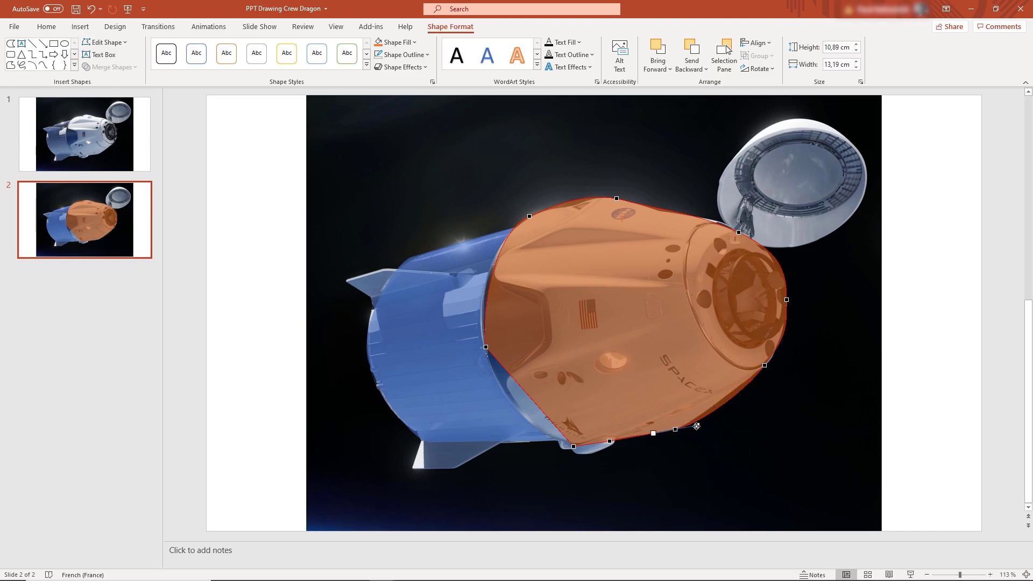
drag(697, 422, 696, 417)
click(765, 365)
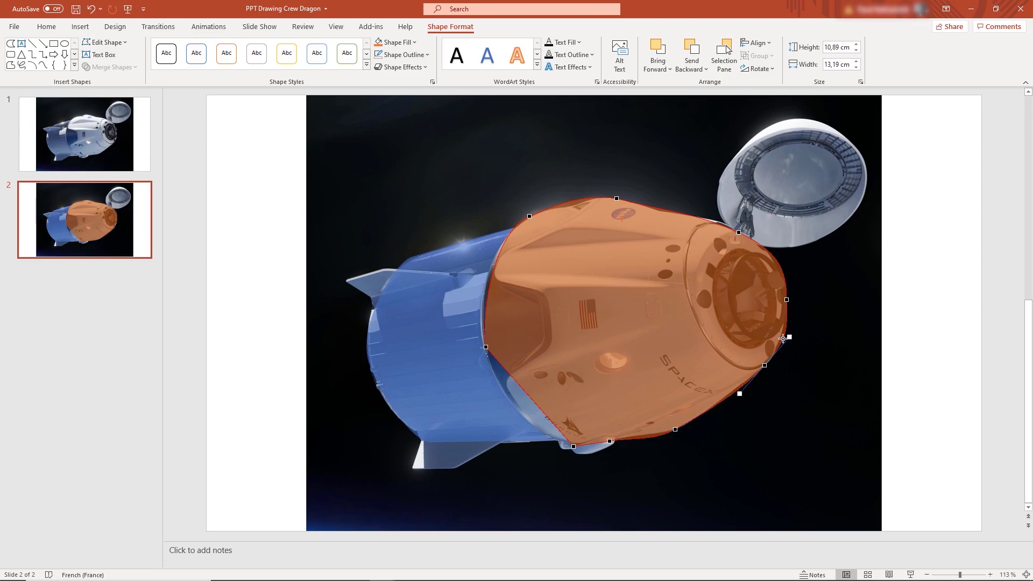
Smooth the bottom and left-side points to round the capsule's bottom and left edges.
right_click(573, 446)
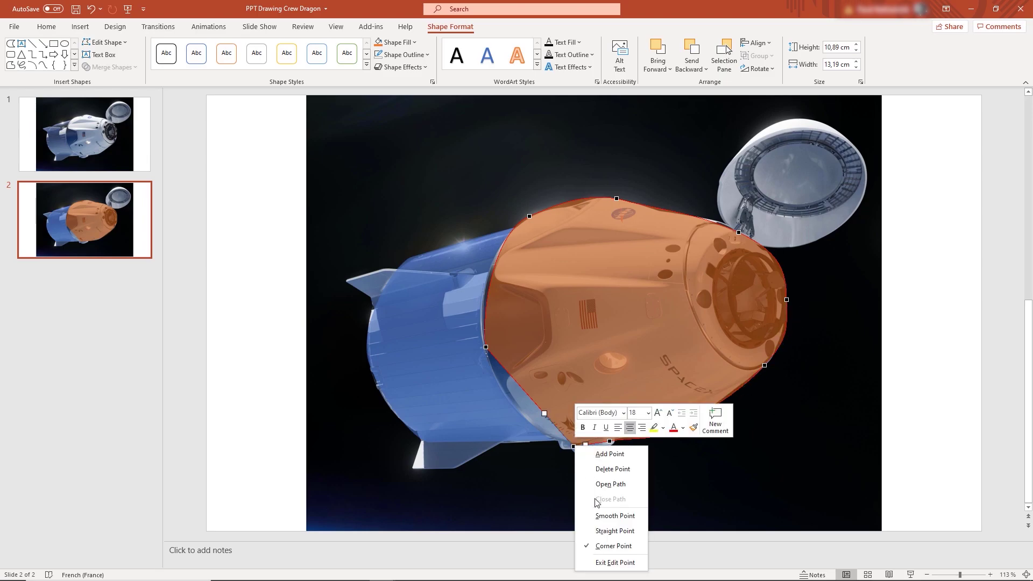
click(603, 515)
drag(561, 447, 544, 445)
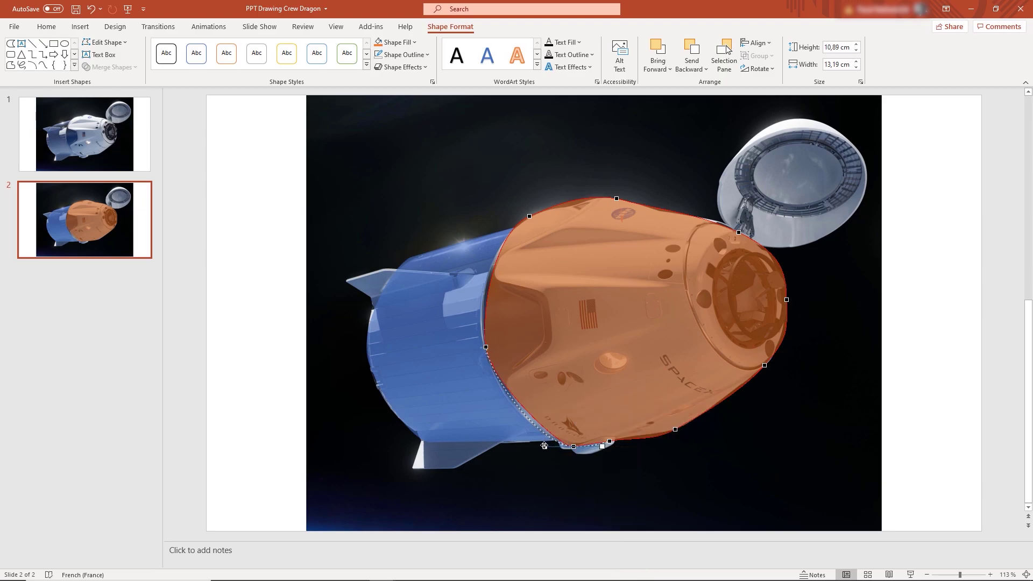
click(486, 347)
right_click(486, 347)
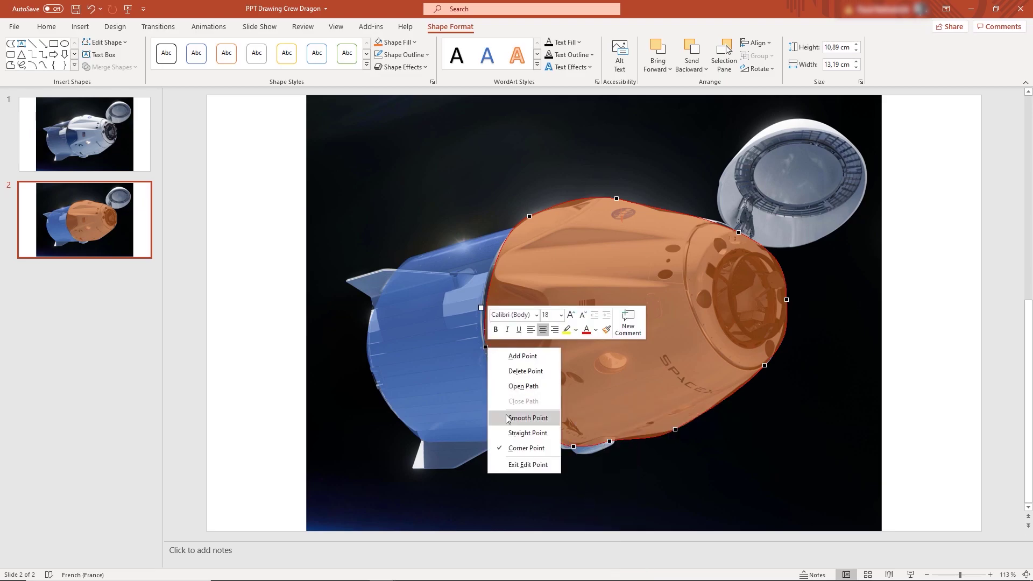
click(527, 417)
drag(484, 311, 476, 299)
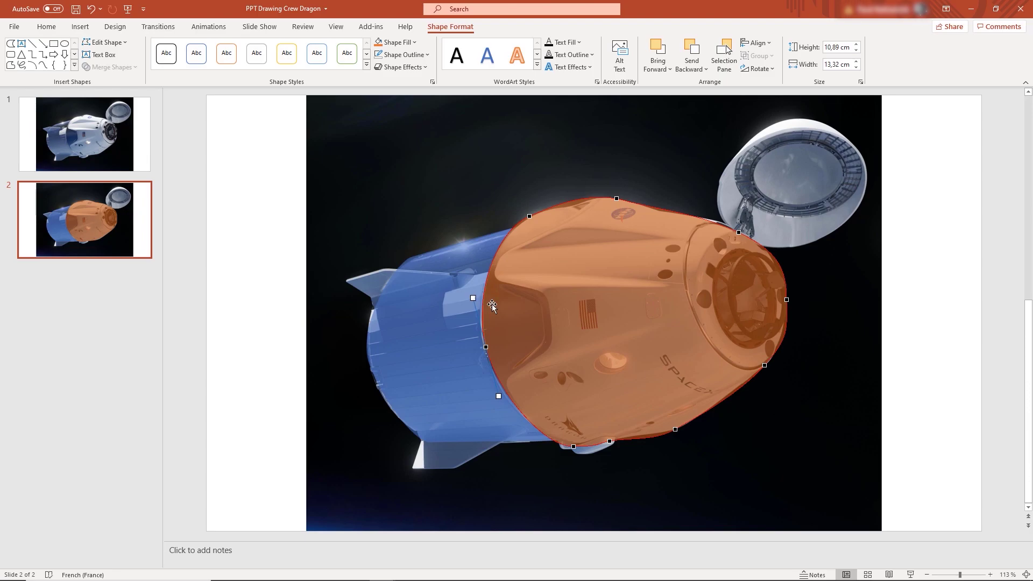
Fine-tune the upper-right point and the right-edge curves near the nose to fit the photo.
click(739, 232)
drag(739, 232, 696, 210)
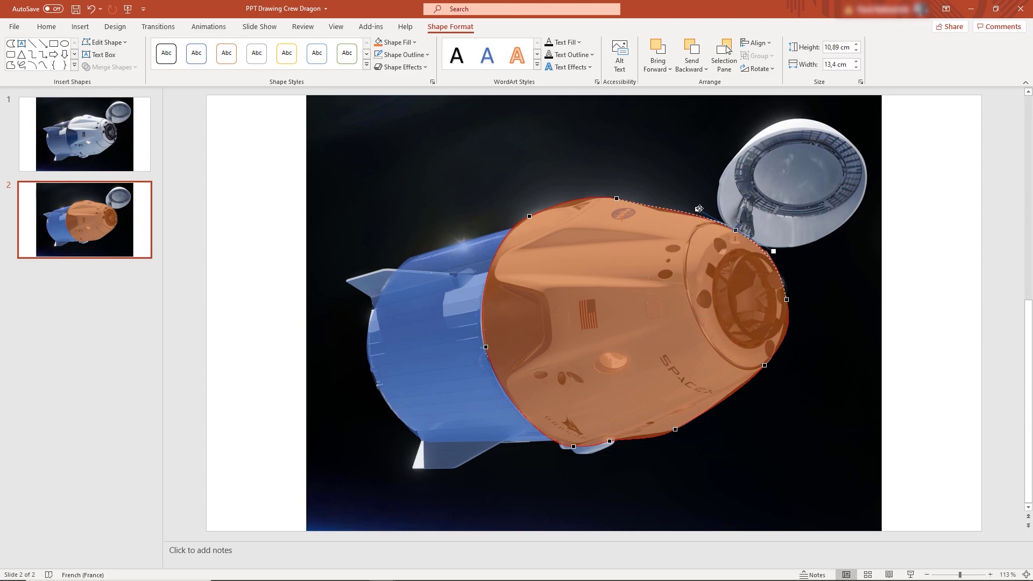
click(784, 301)
drag(783, 282, 784, 275)
drag(789, 323, 788, 324)
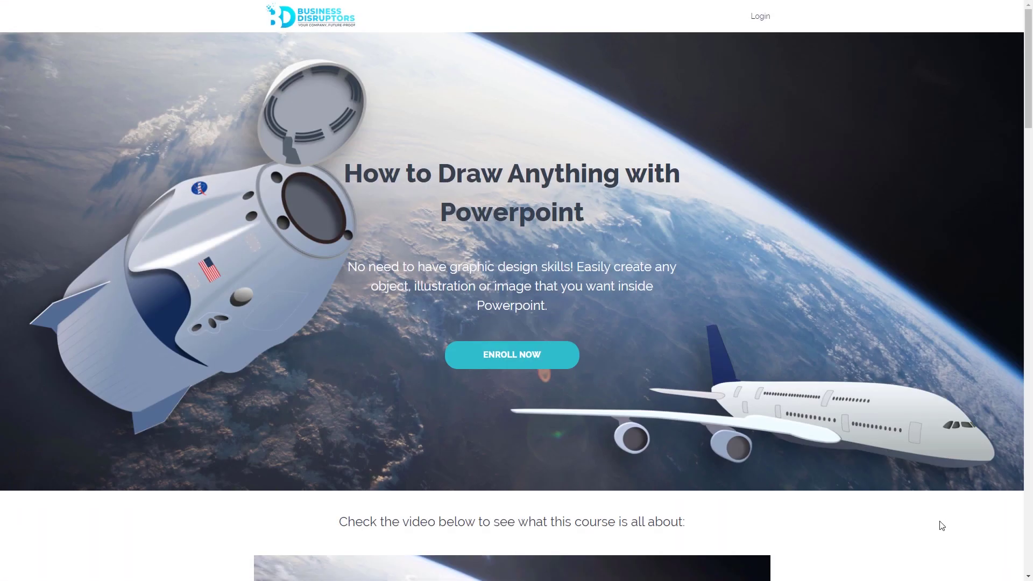
Scroll through the course description and Course Curriculum, including the Crew Dragon and Airbus A380 lessons.
scroll(949, 533, down, 6)
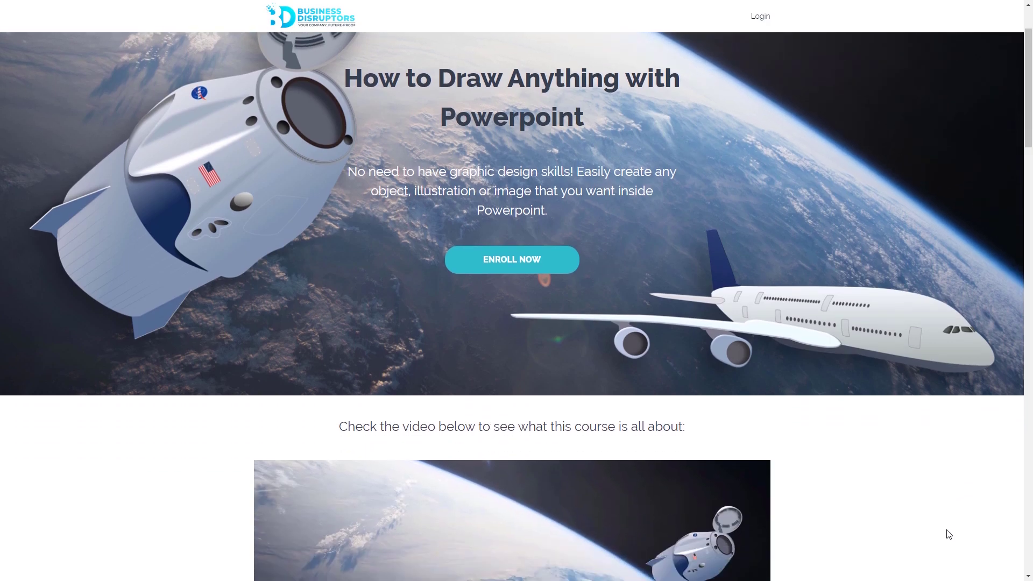
scroll(934, 518, down, 2)
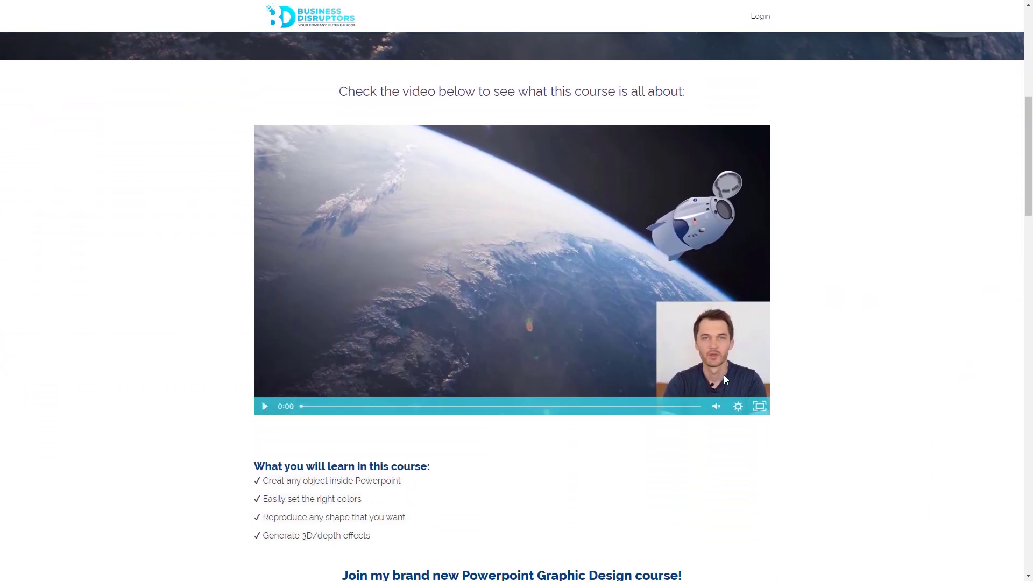
scroll(724, 375, down, 4)
scroll(733, 400, down, 10)
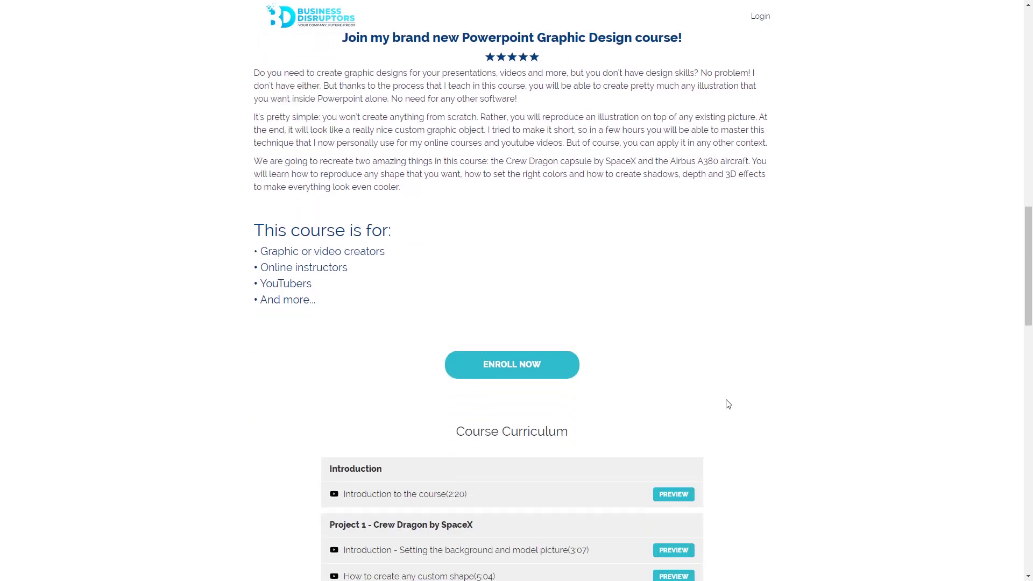
scroll(727, 403, down, 9)
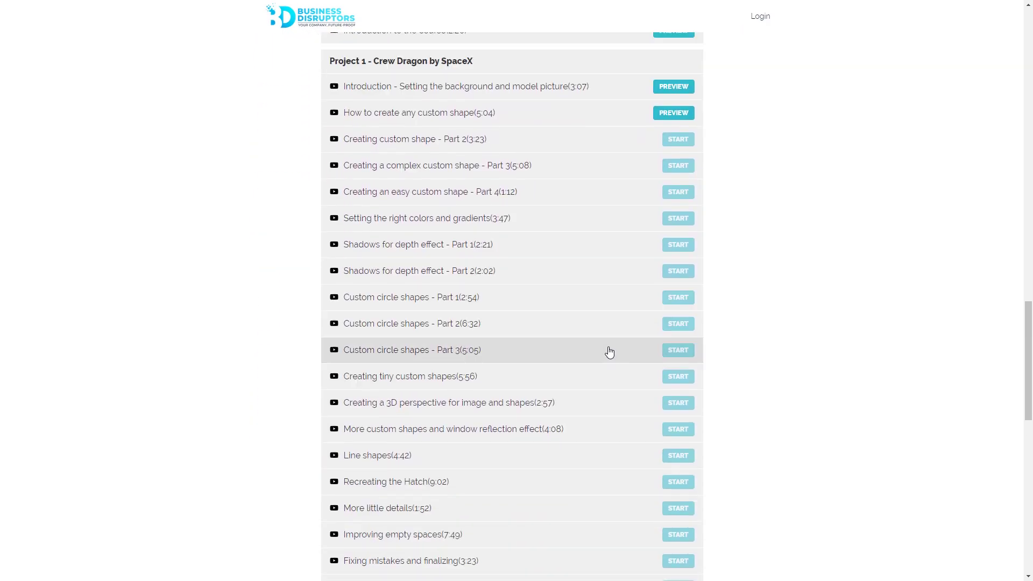
scroll(517, 383, down, 5)
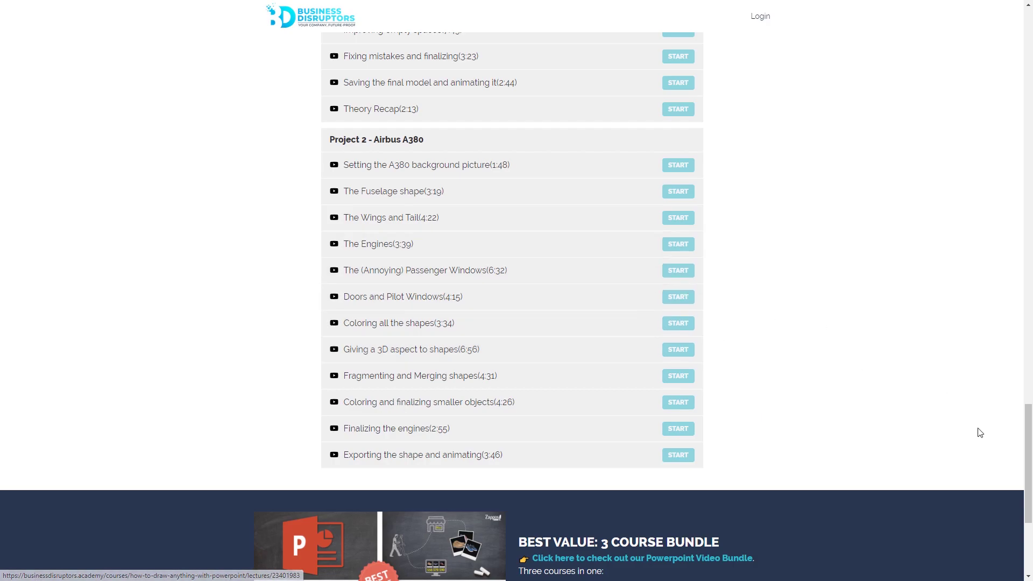
drag(1027, 409, 1027, 8)
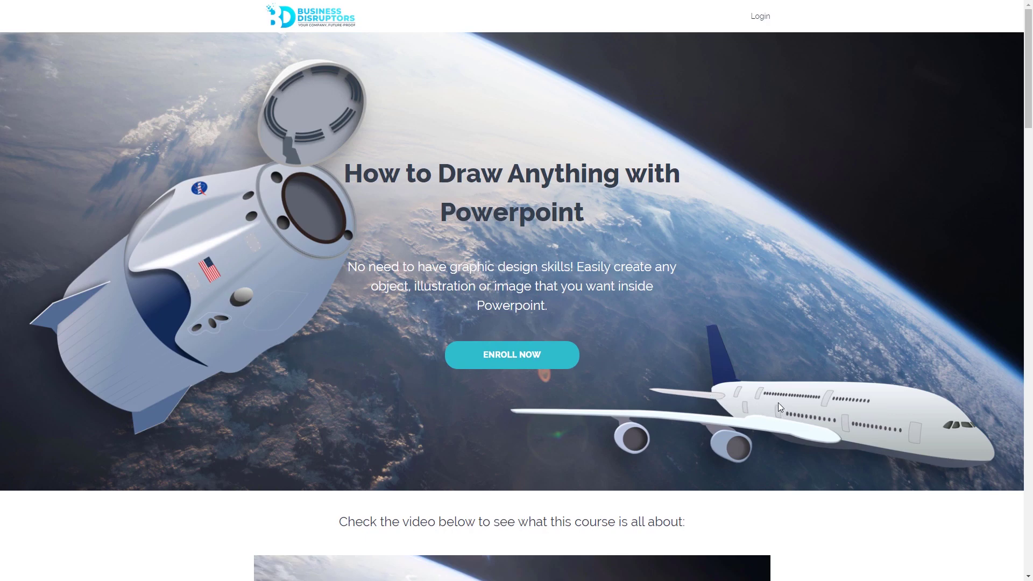
scroll(817, 396, down, 12)
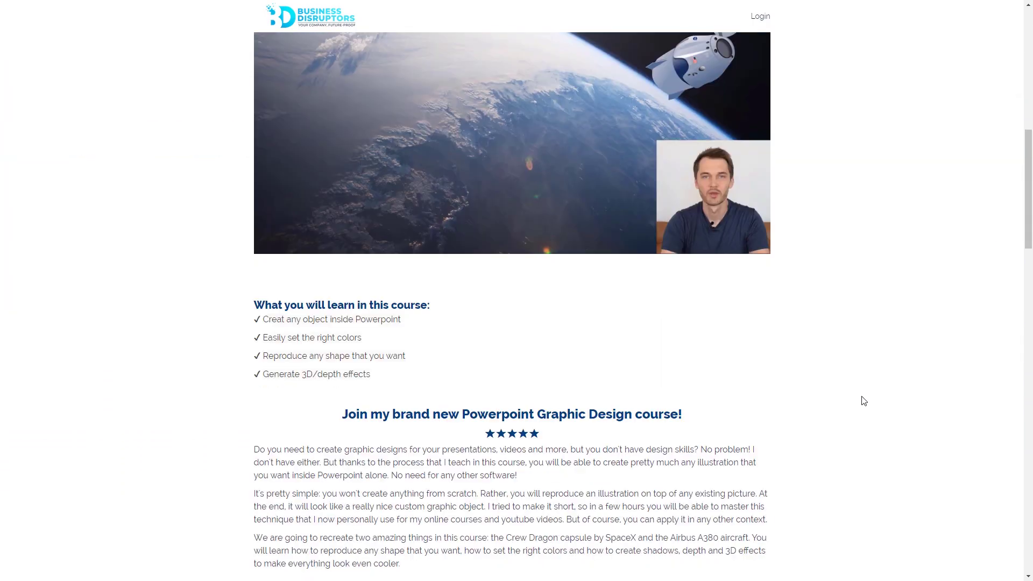
scroll(864, 401, down, 3)
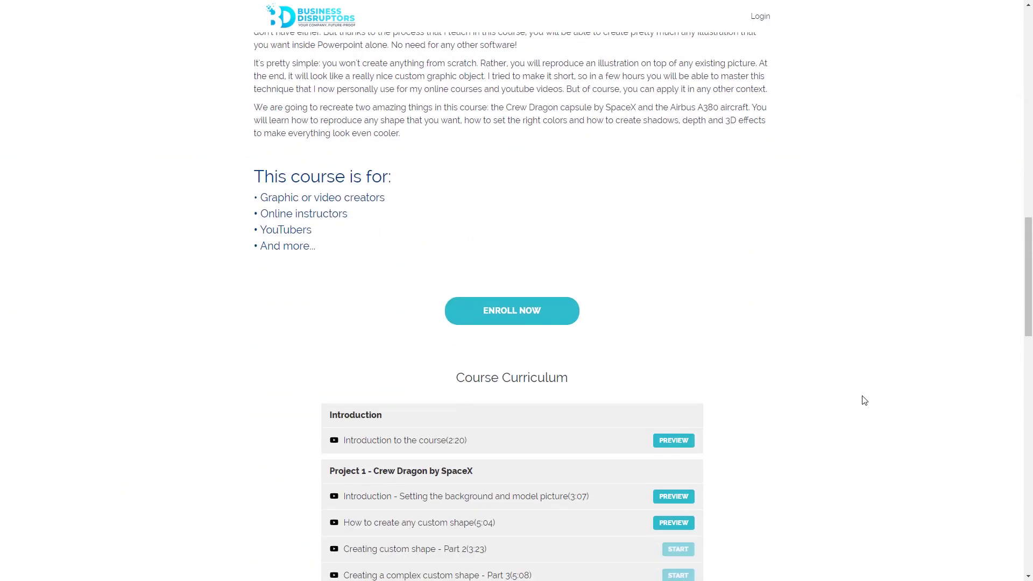
scroll(855, 385, down, 6)
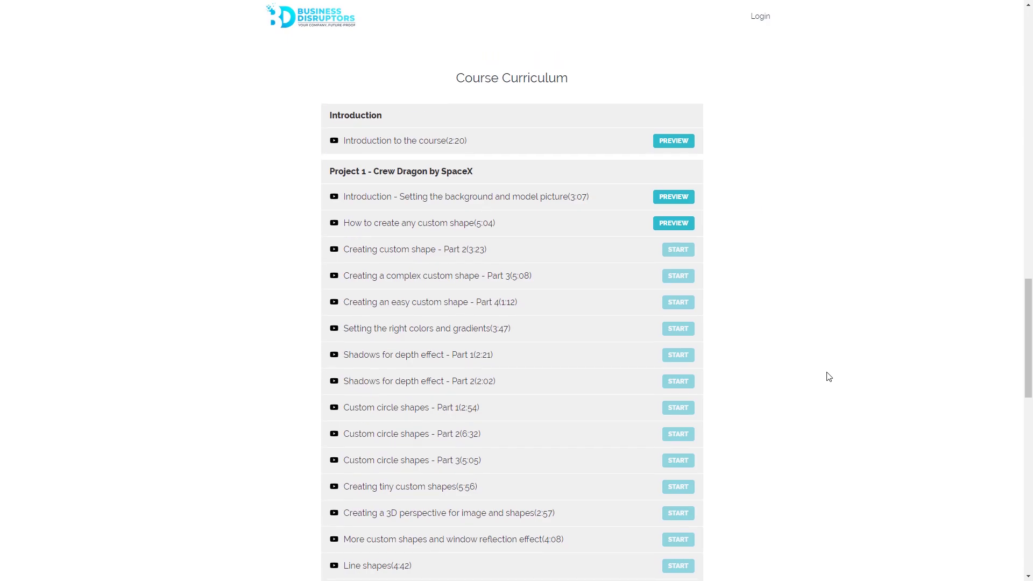
scroll(827, 376, up, 4)
scroll(641, 398, down, 18)
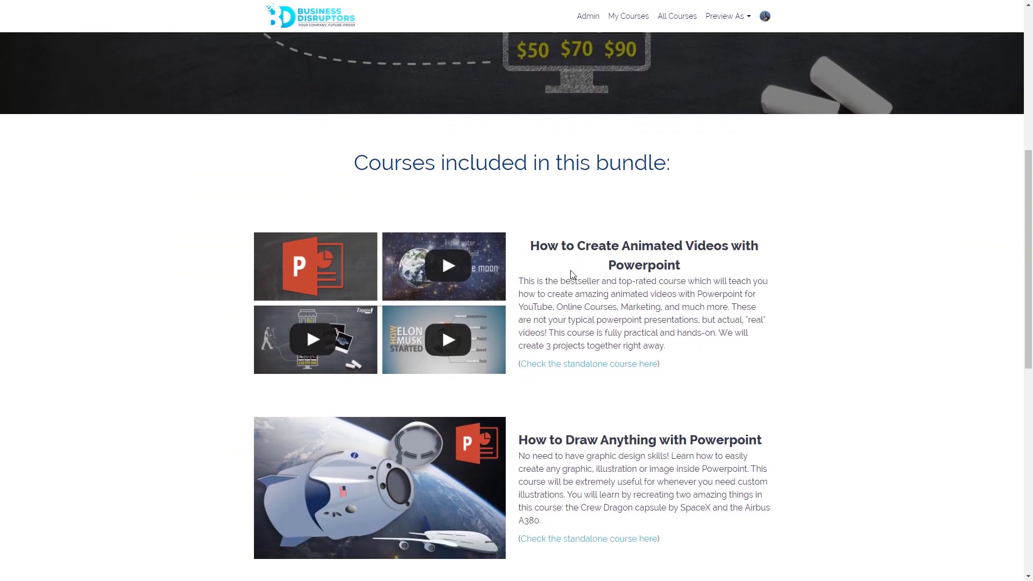
scroll(798, 295, down, 6)
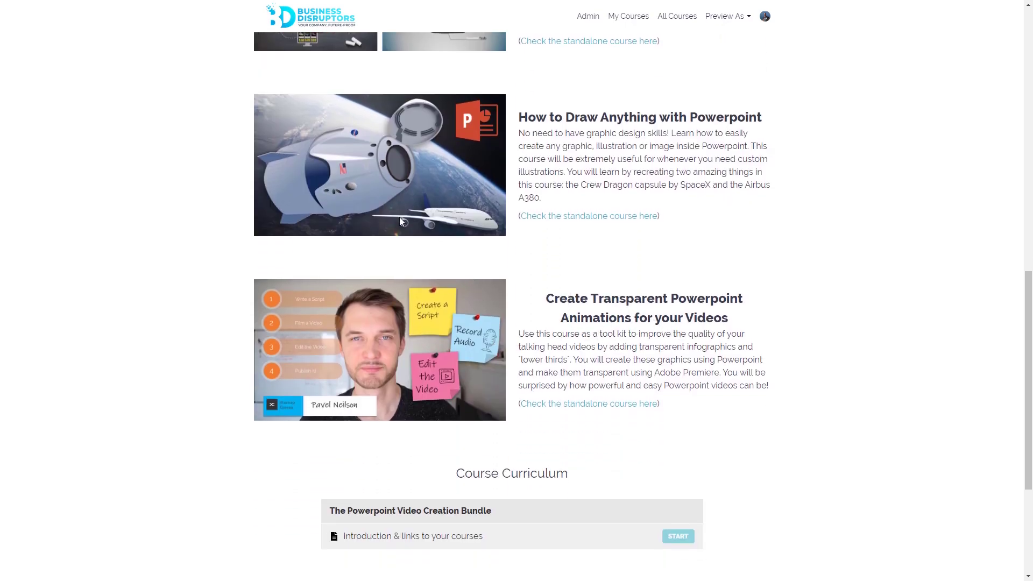
scroll(311, 240, up, 3)
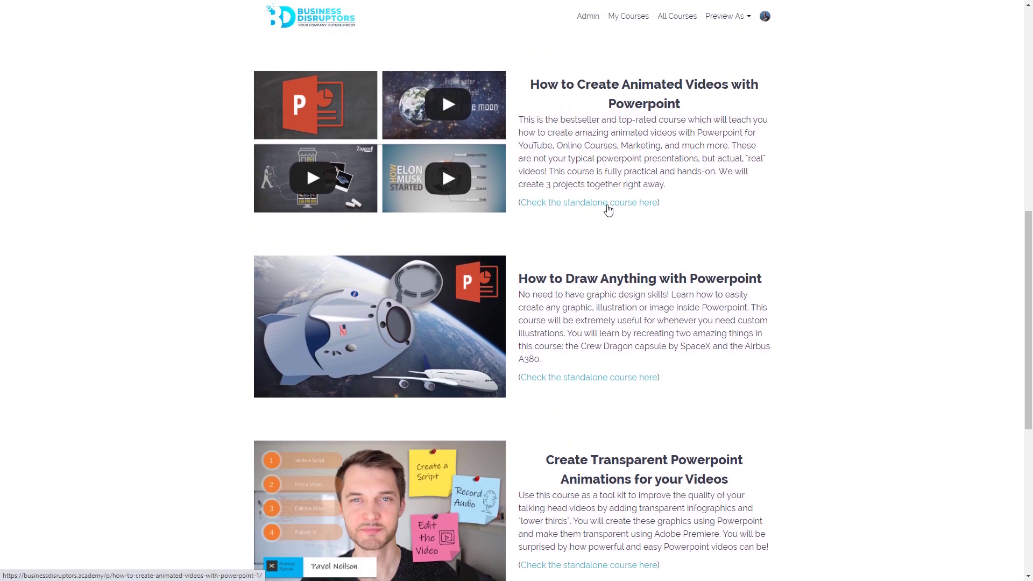
click(593, 208)
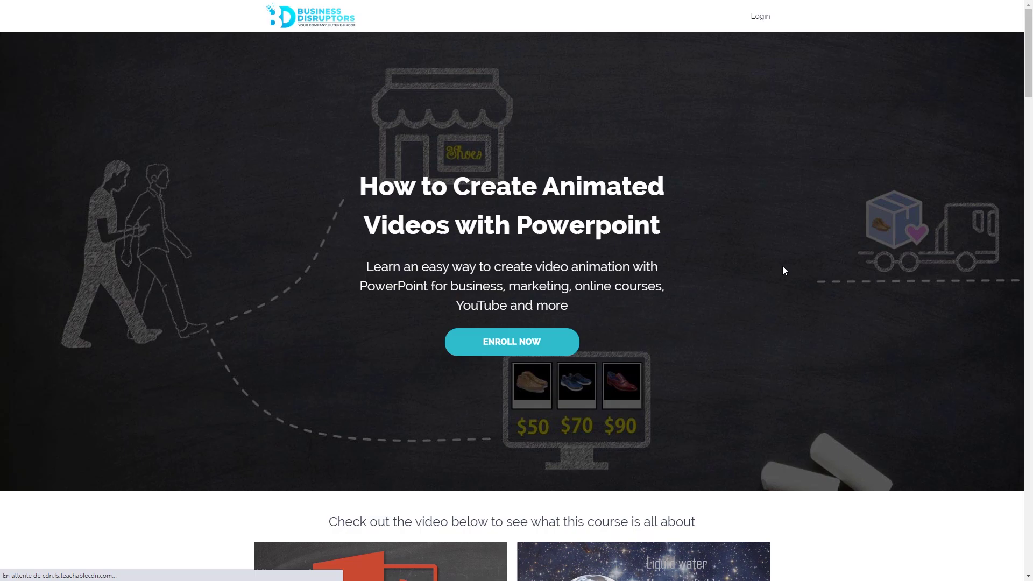
scroll(785, 276, down, 7)
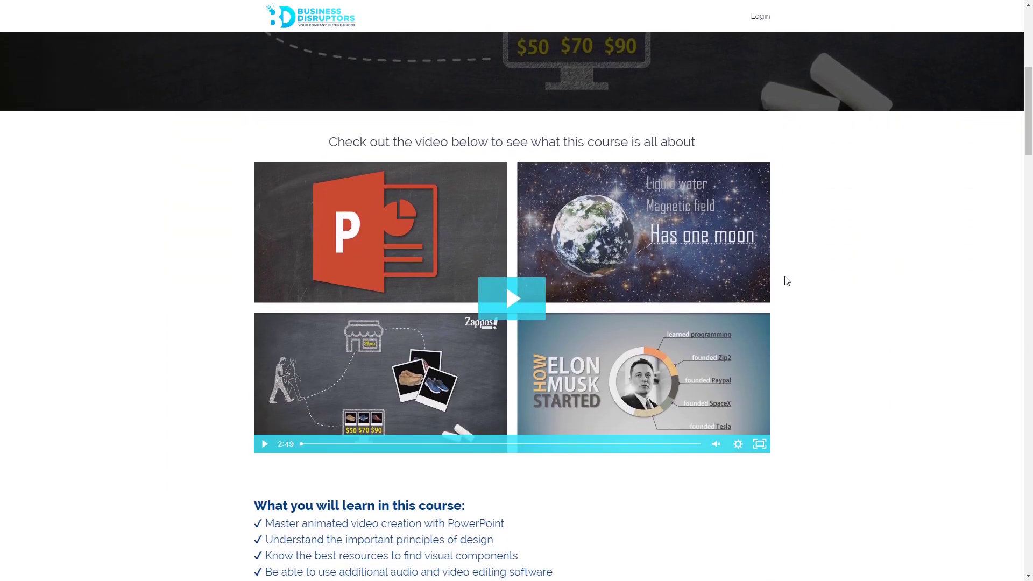
scroll(784, 281, down, 4)
key(alt+Left)
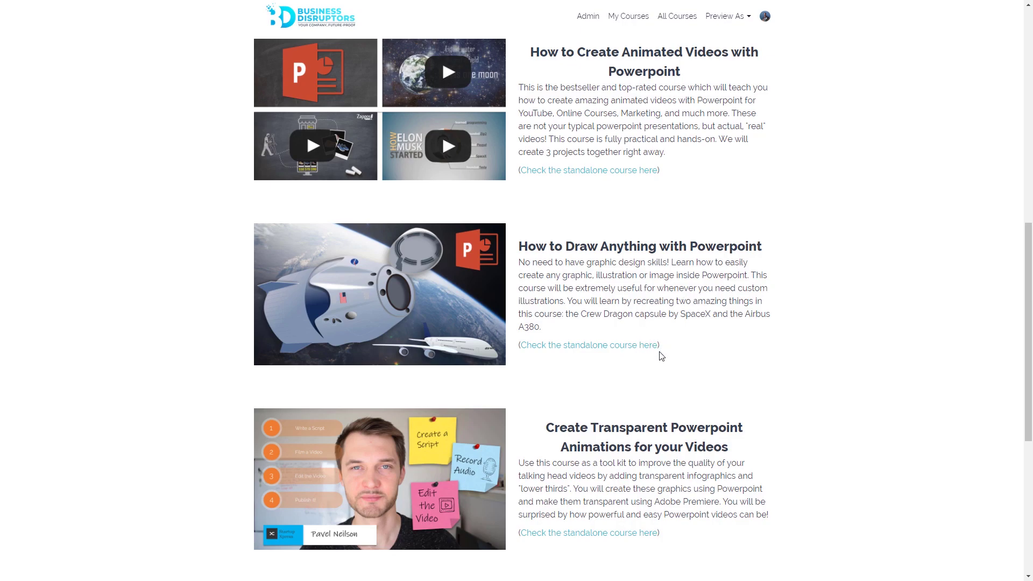
scroll(783, 430, down, 5)
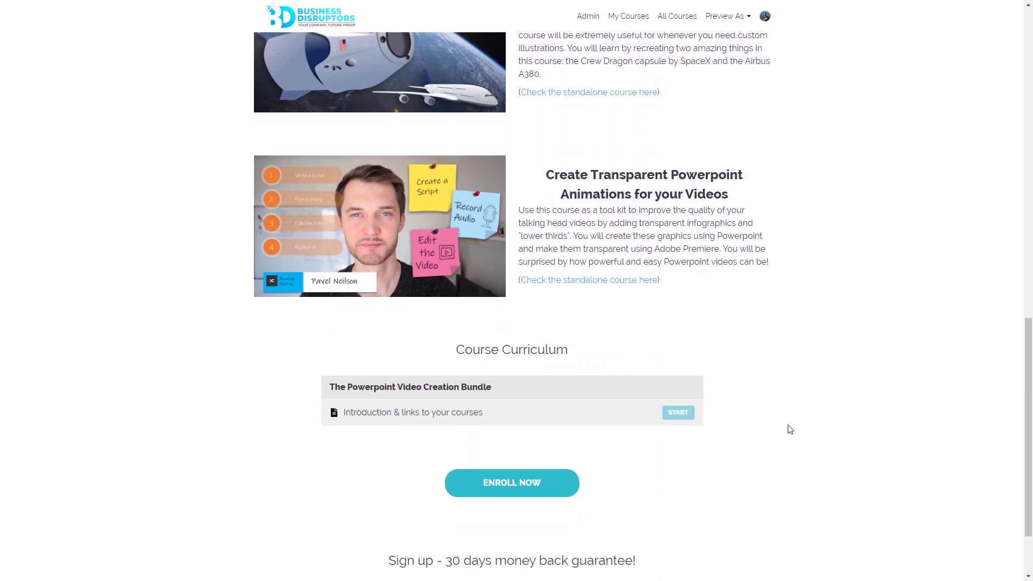